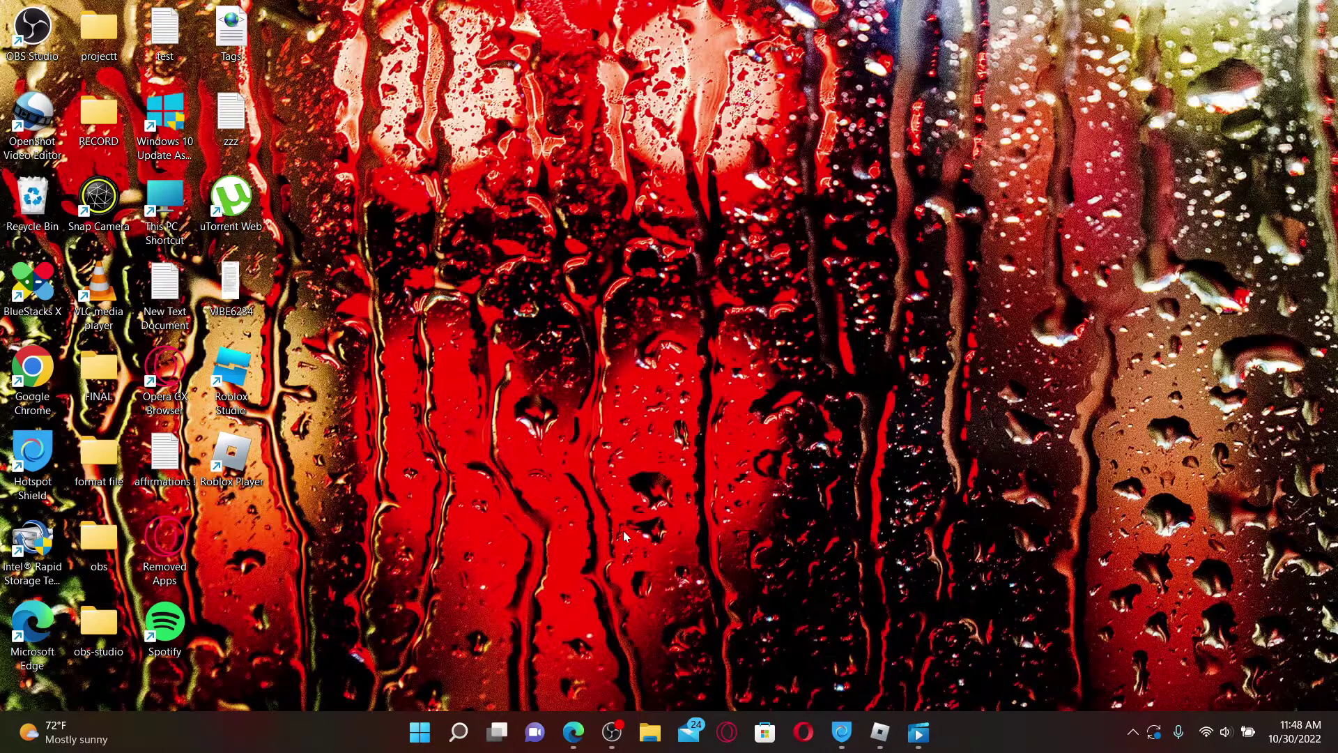
Launch Edge and load weverse.io to reach the Weverse home page
{"action": "left_click", "coordinate": [574, 732]}
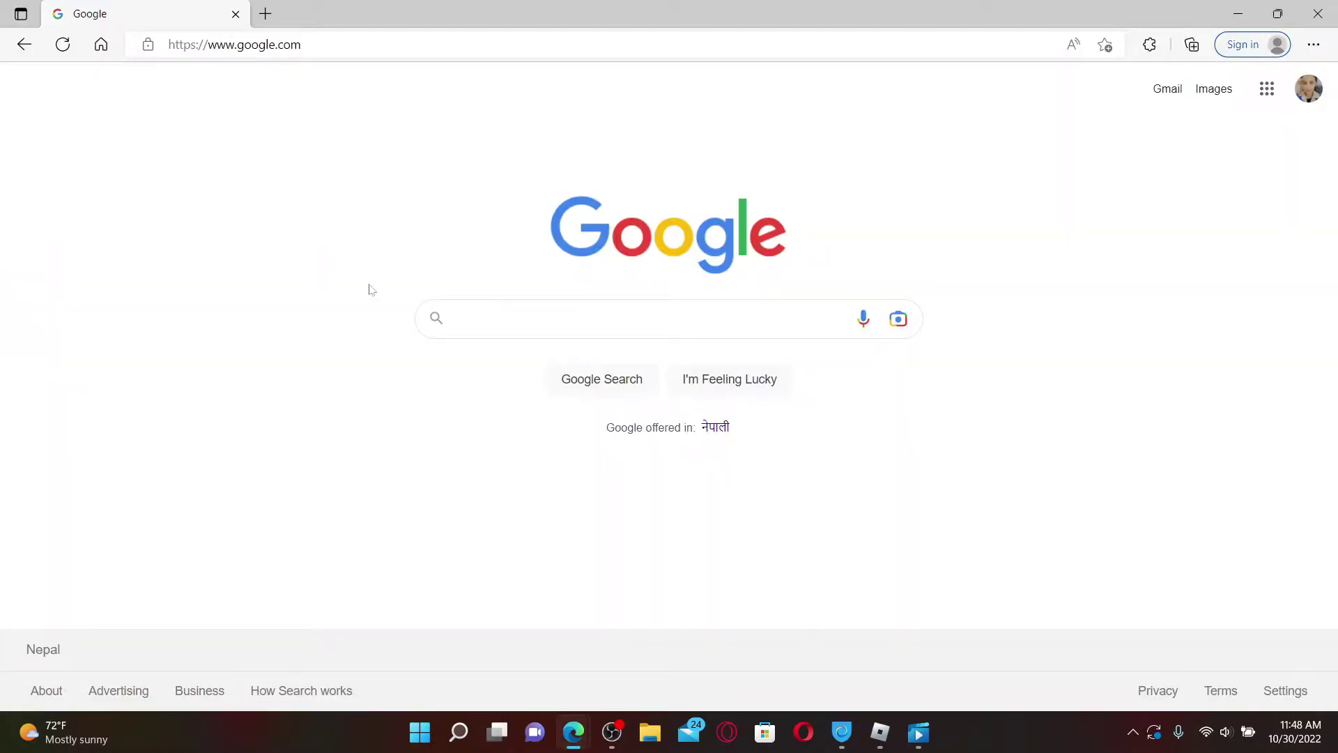
{"action": "left_click", "coordinate": [336, 43]}
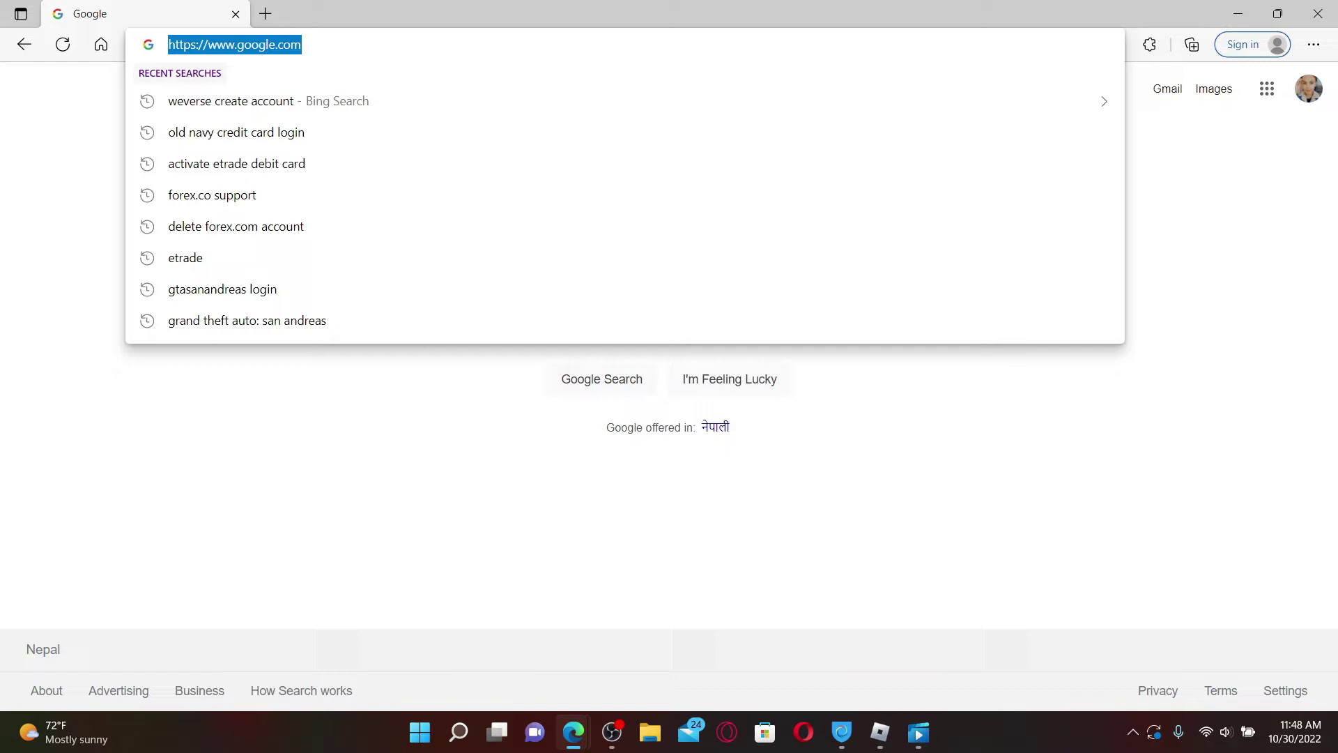
{"action": "type", "text": "weverse.io"}
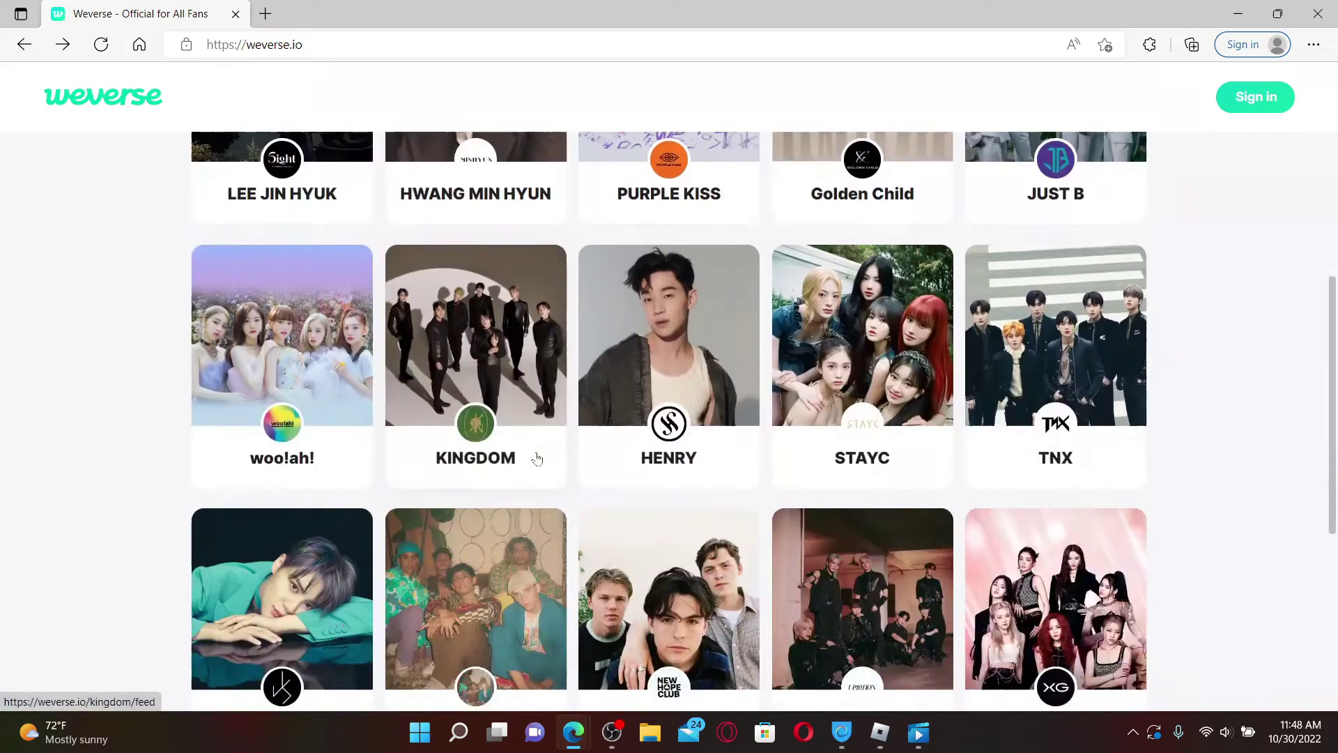
{"action": "scroll", "coordinate": [542, 457], "scroll_direction": "up", "scroll_amount": 5}
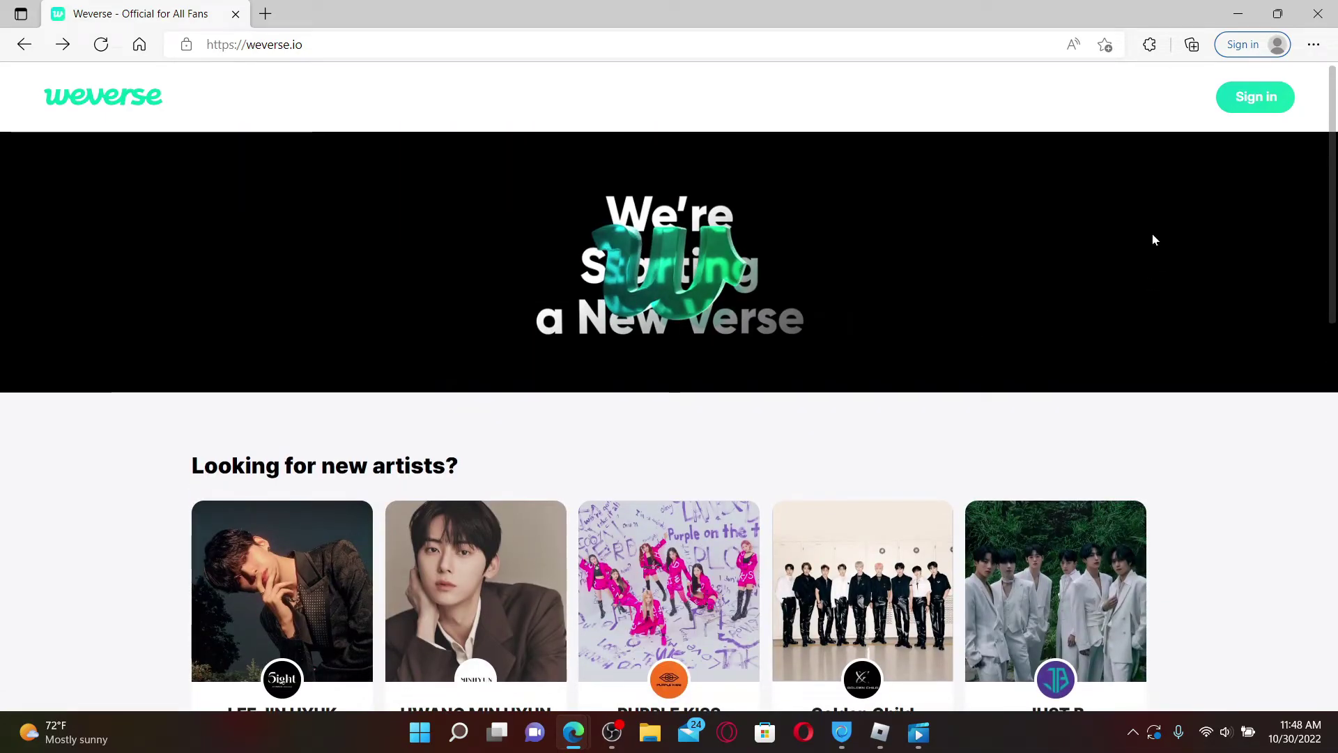
Sign in to Weverse with the saved email and autofilled password
{"action": "left_click", "coordinate": [1268, 105]}
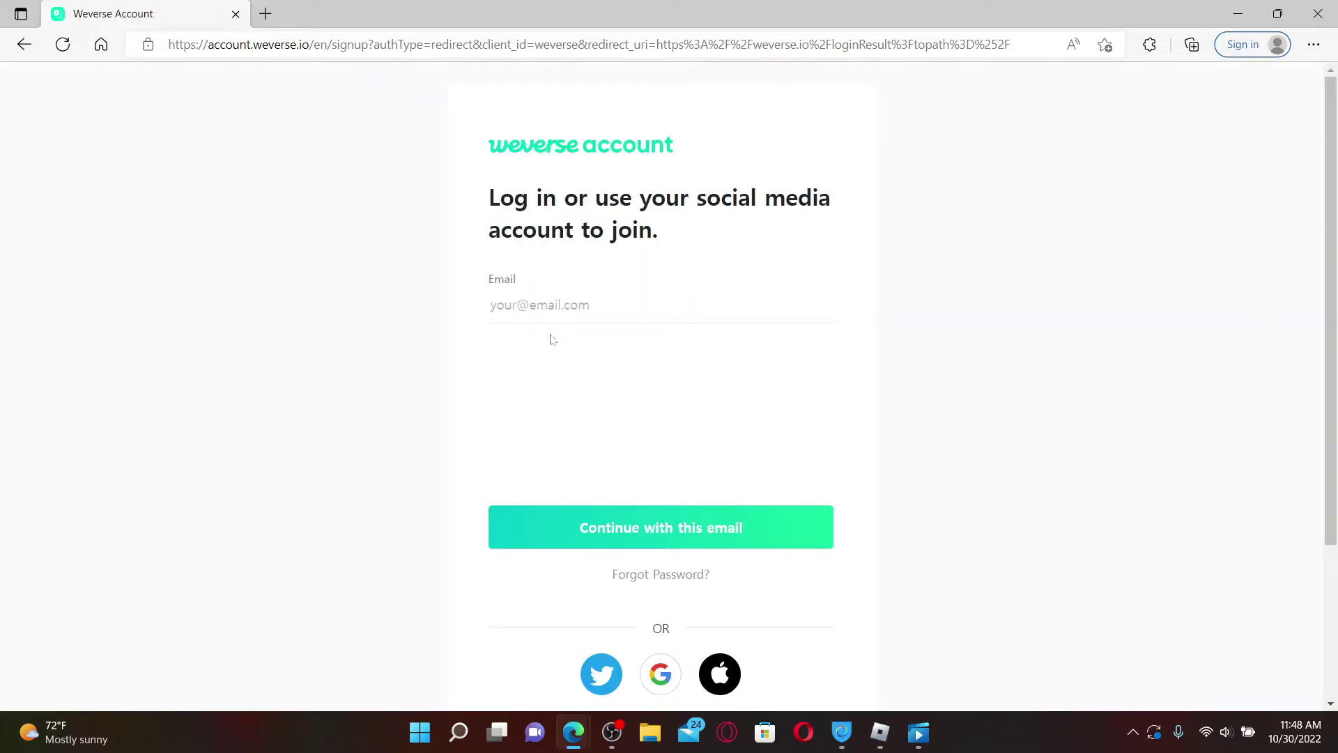
{"action": "left_click", "coordinate": [552, 340]}
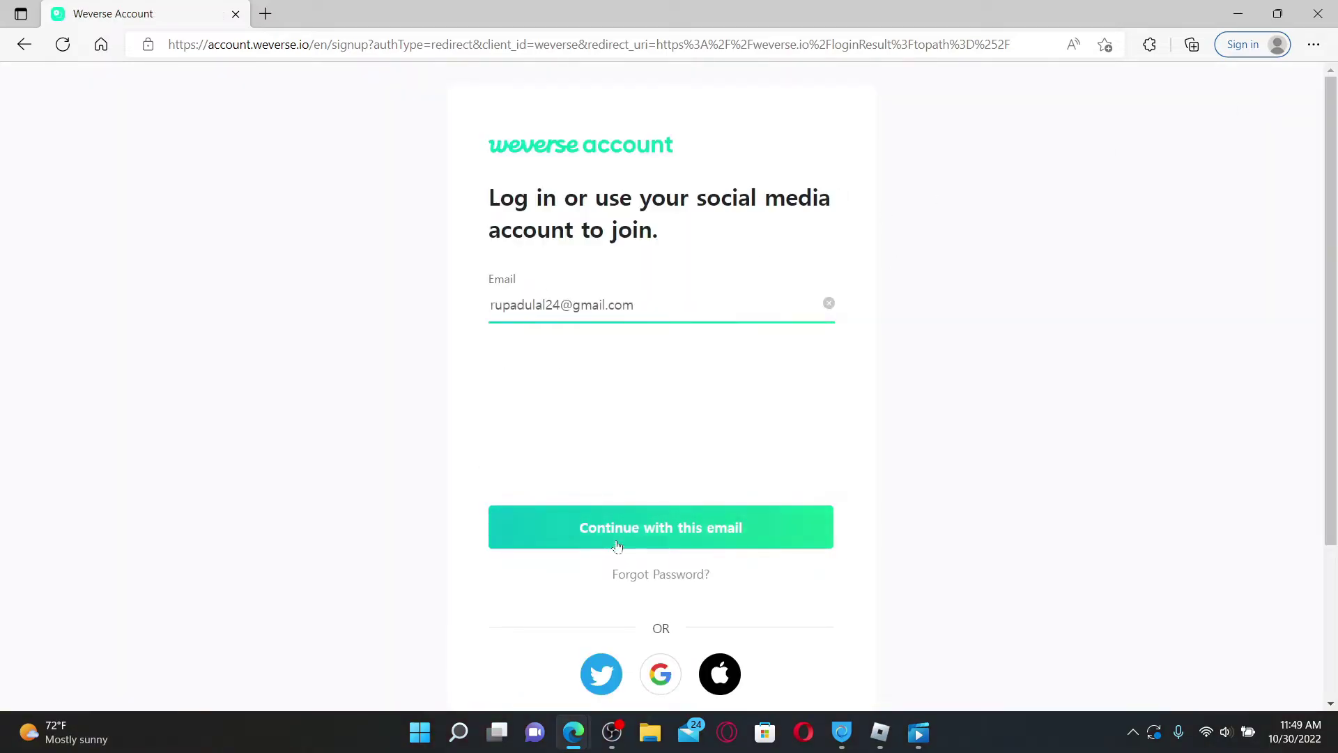
{"action": "left_click", "coordinate": [751, 529]}
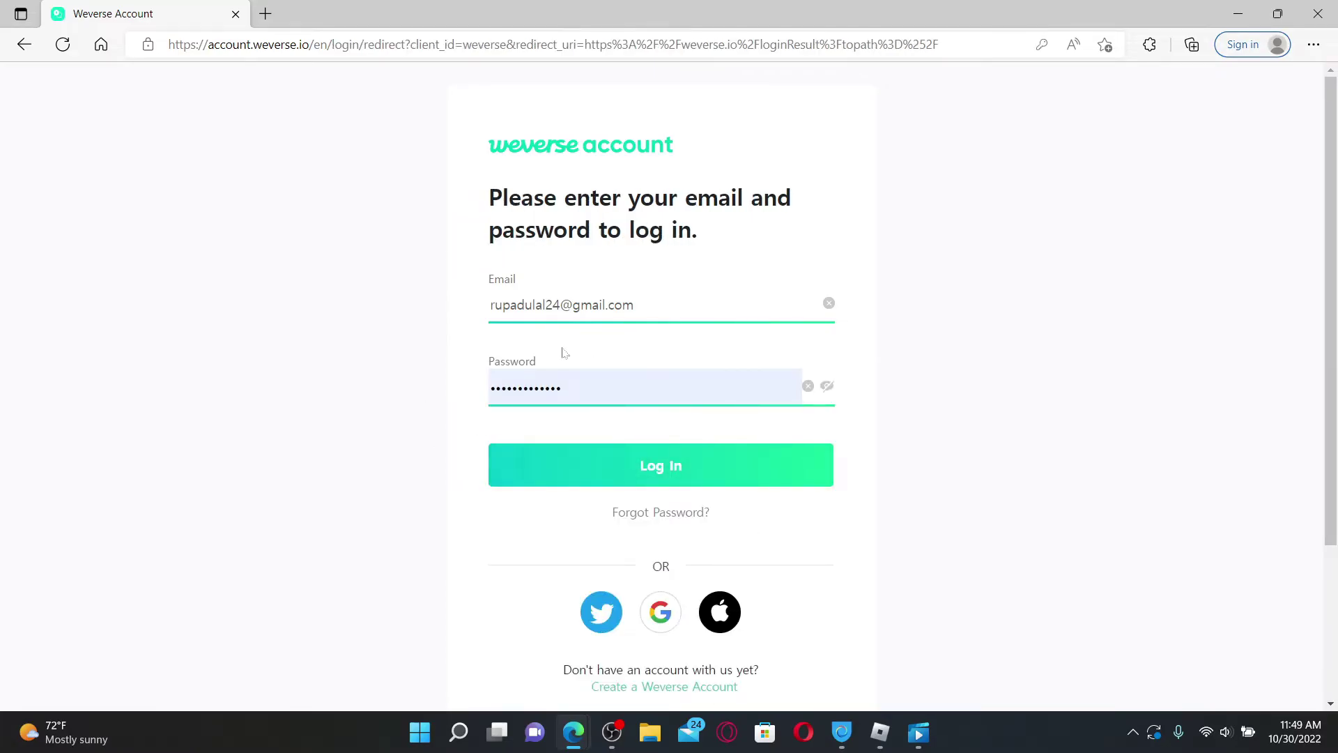
{"action": "left_click", "coordinate": [703, 474]}
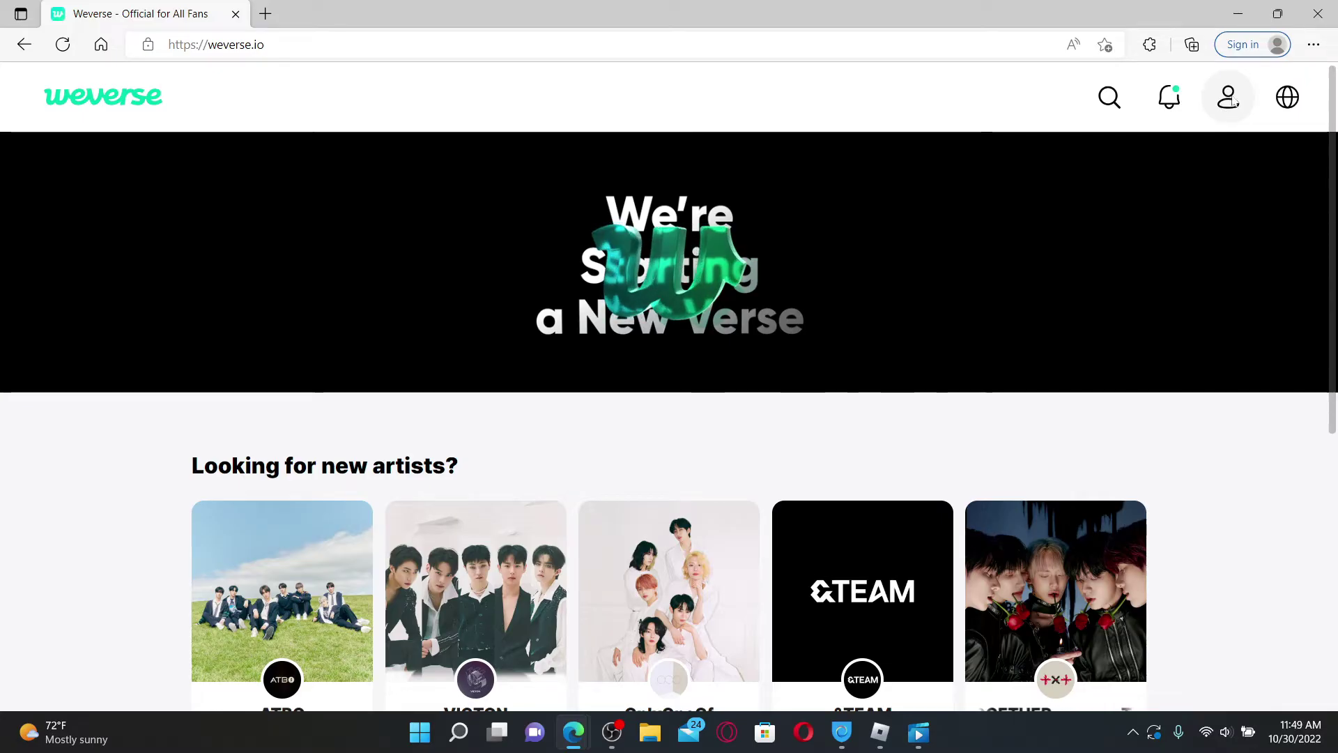
Open Account Settings from the profile menu to show MY INFO details
{"action": "left_click", "coordinate": [1230, 99]}
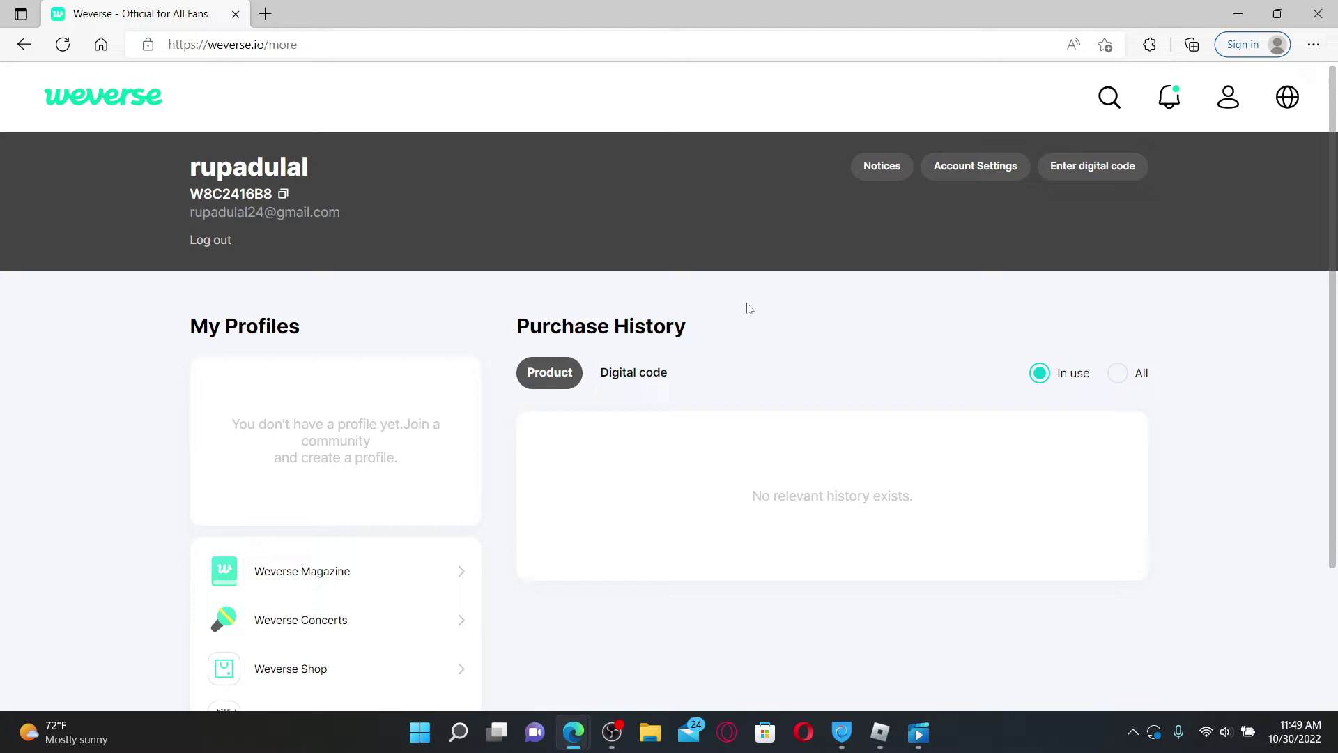
{"action": "left_click", "coordinate": [975, 167]}
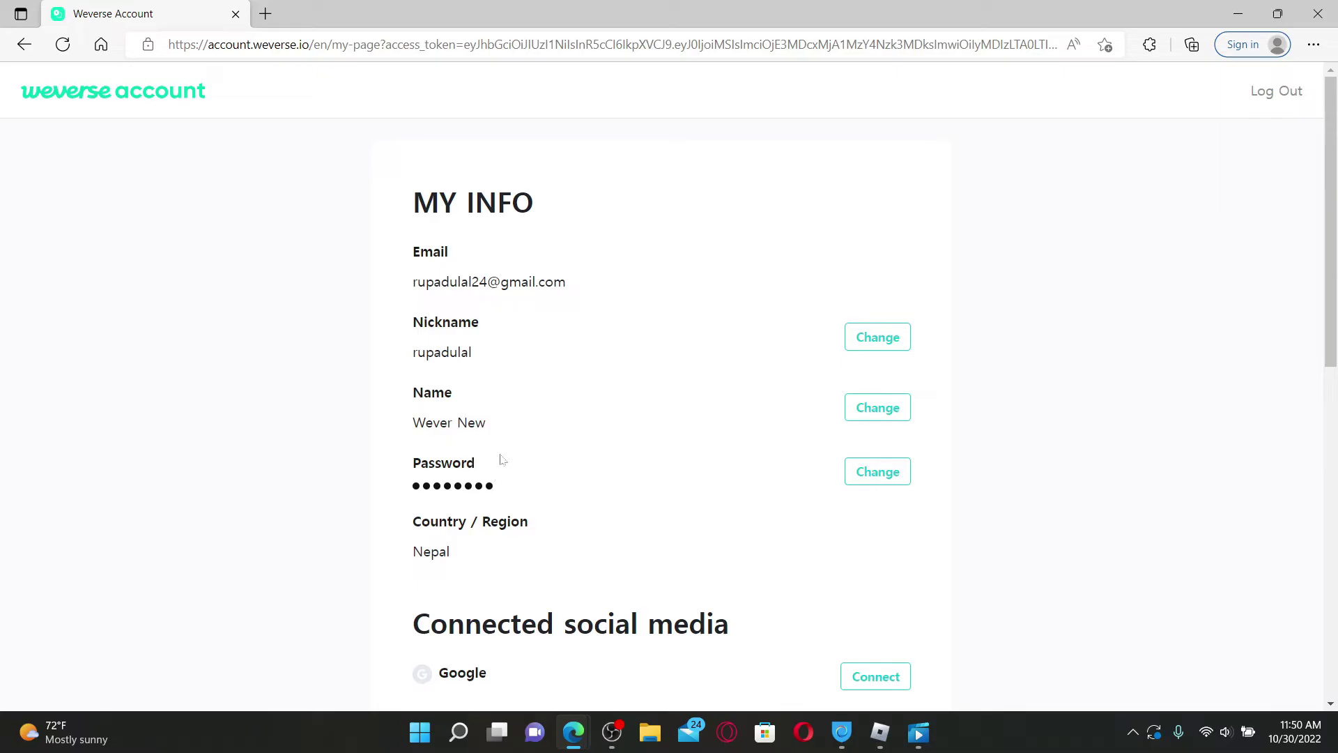
Enter the current password, then paste the new password into both new and confirm fields
{"action": "left_click", "coordinate": [878, 477]}
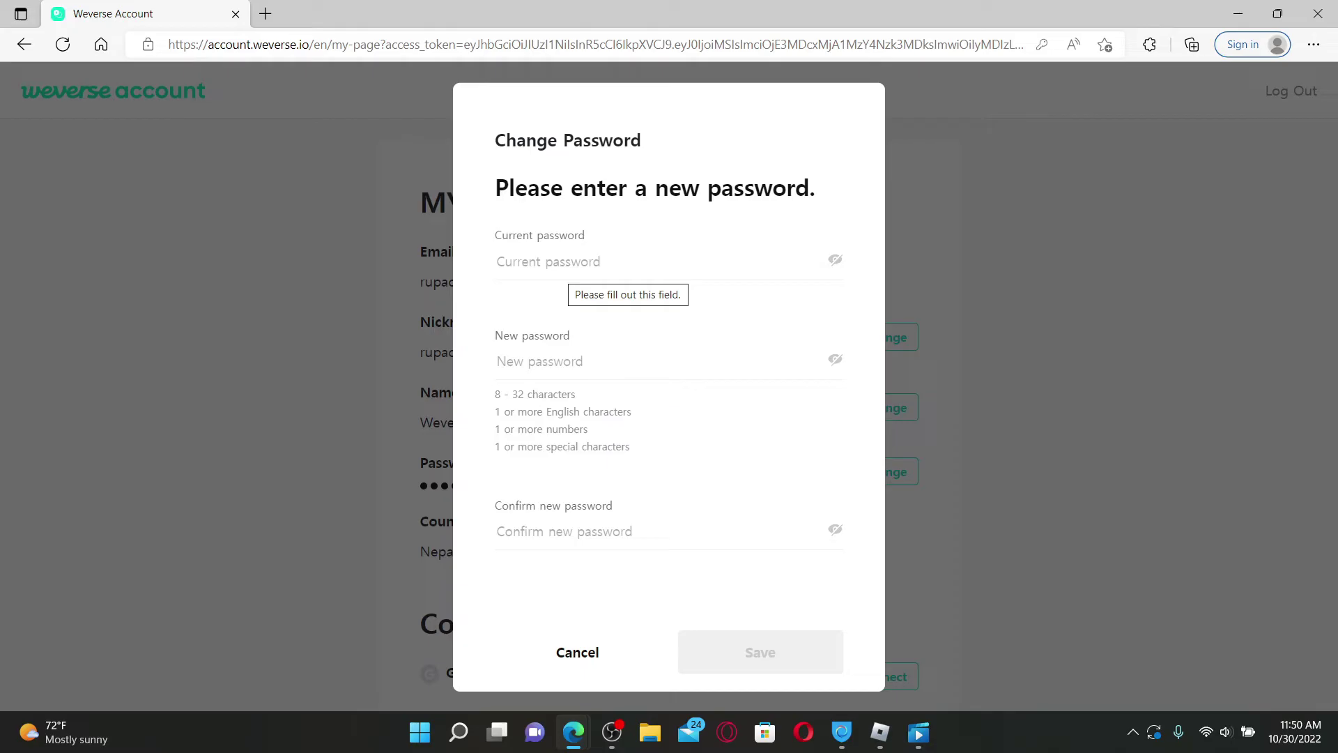
{"action": "left_click", "coordinate": [689, 414]}
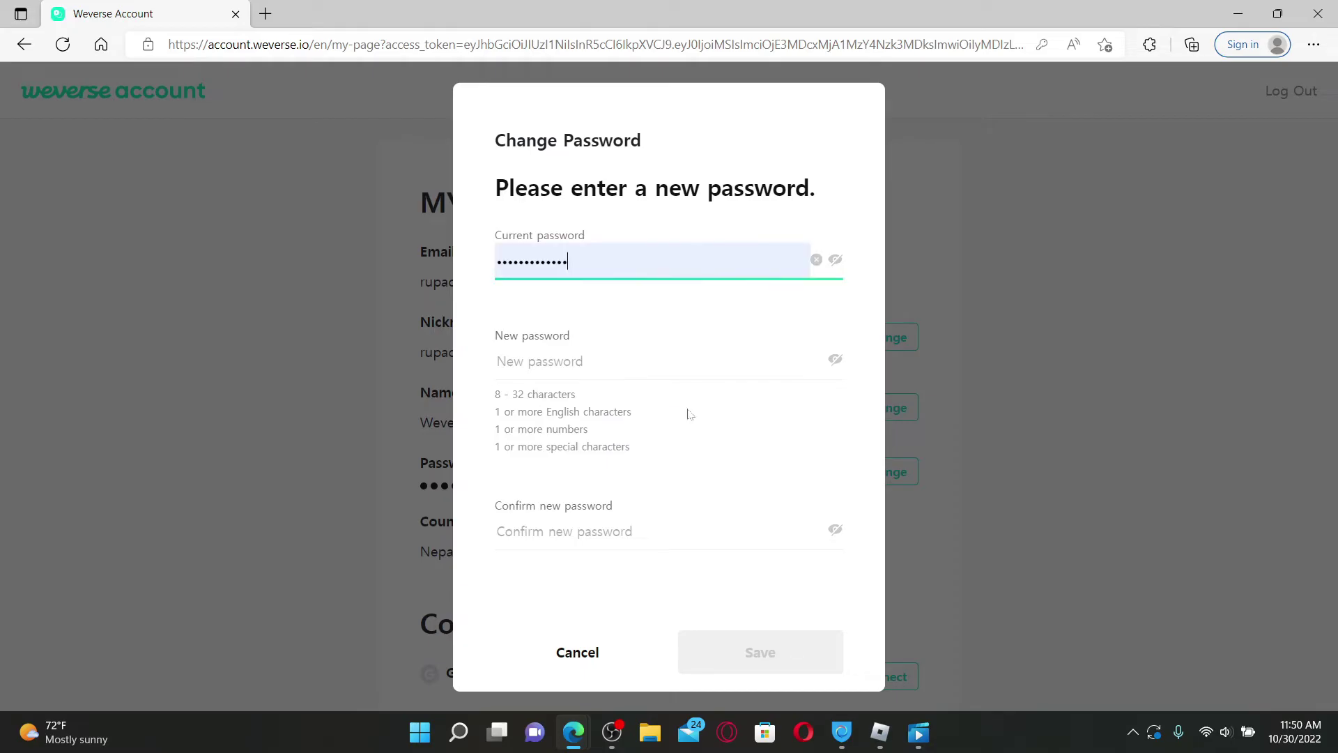
{"action": "key", "text": "Tab"}
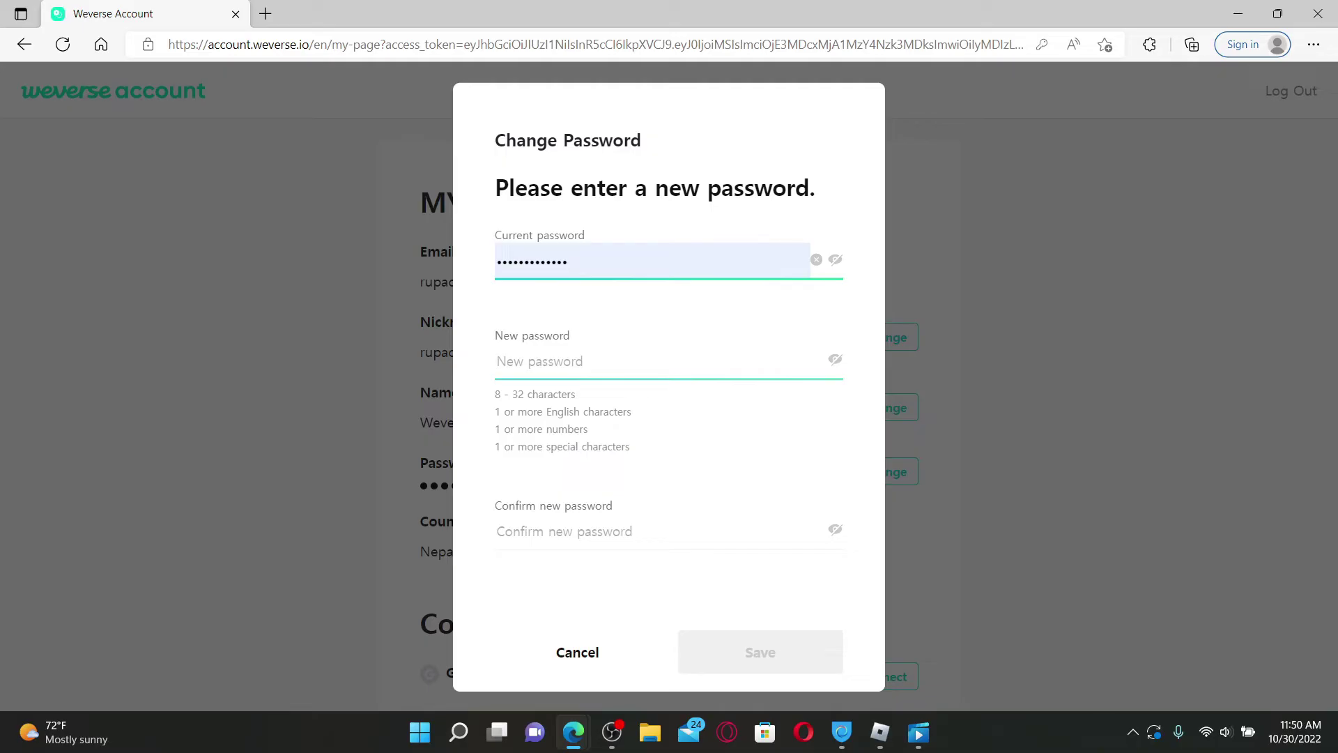
{"action": "type", "text": "a"}
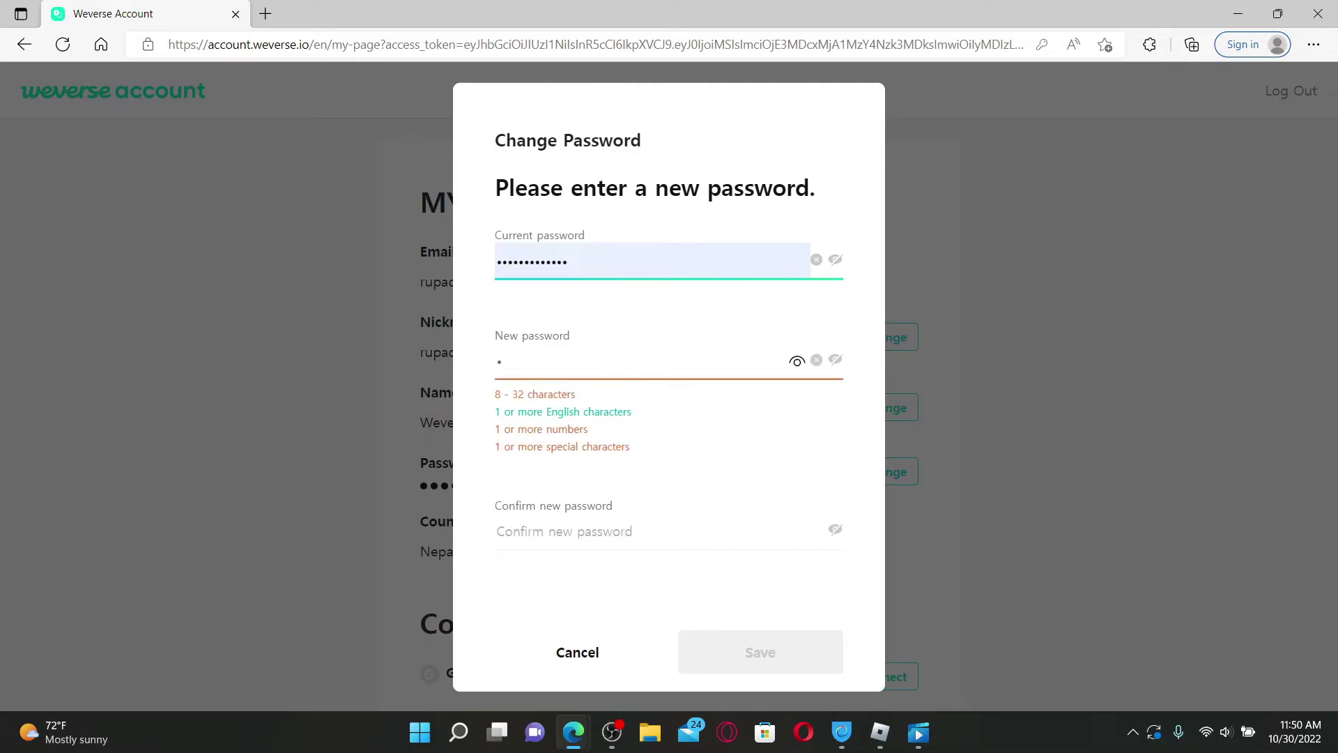
{"action": "key", "text": "ctrl+v"}
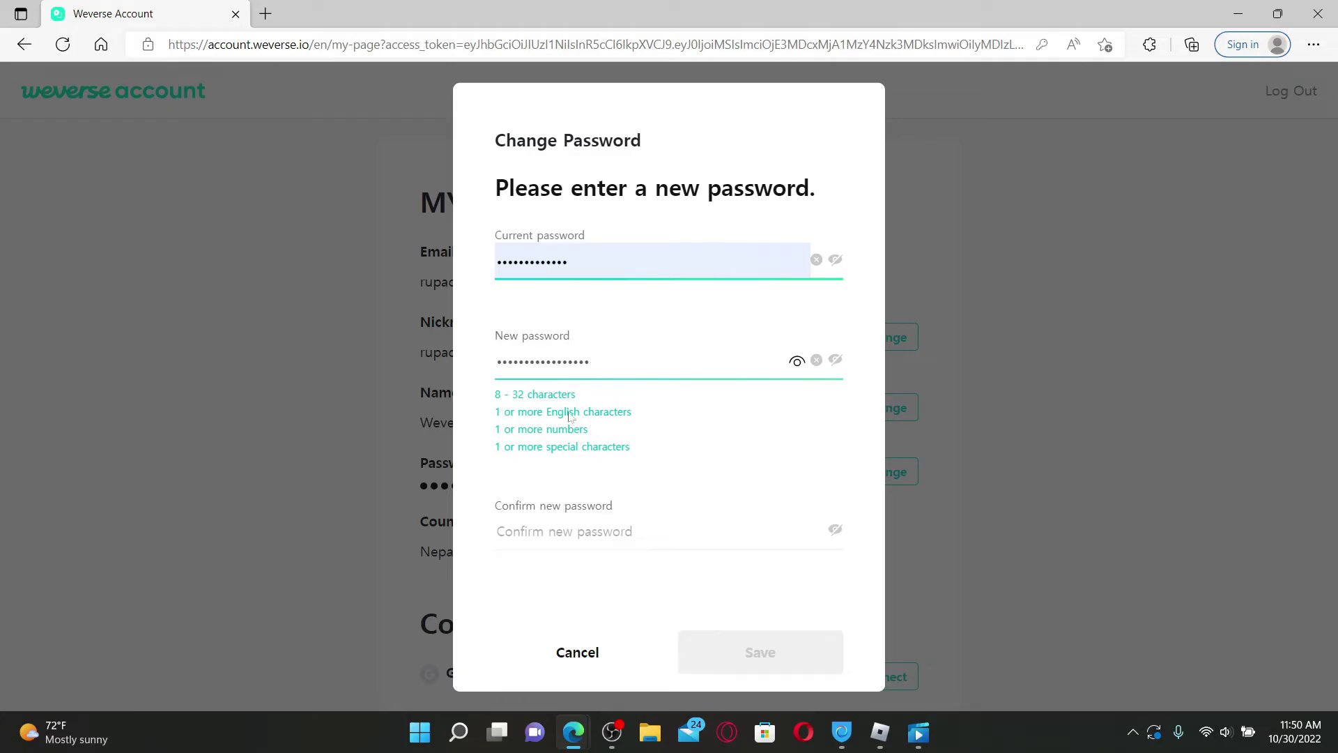
{"action": "key", "text": "Tab"}
{"action": "type", "text": "a"}
{"action": "key", "text": "ctrl+v"}
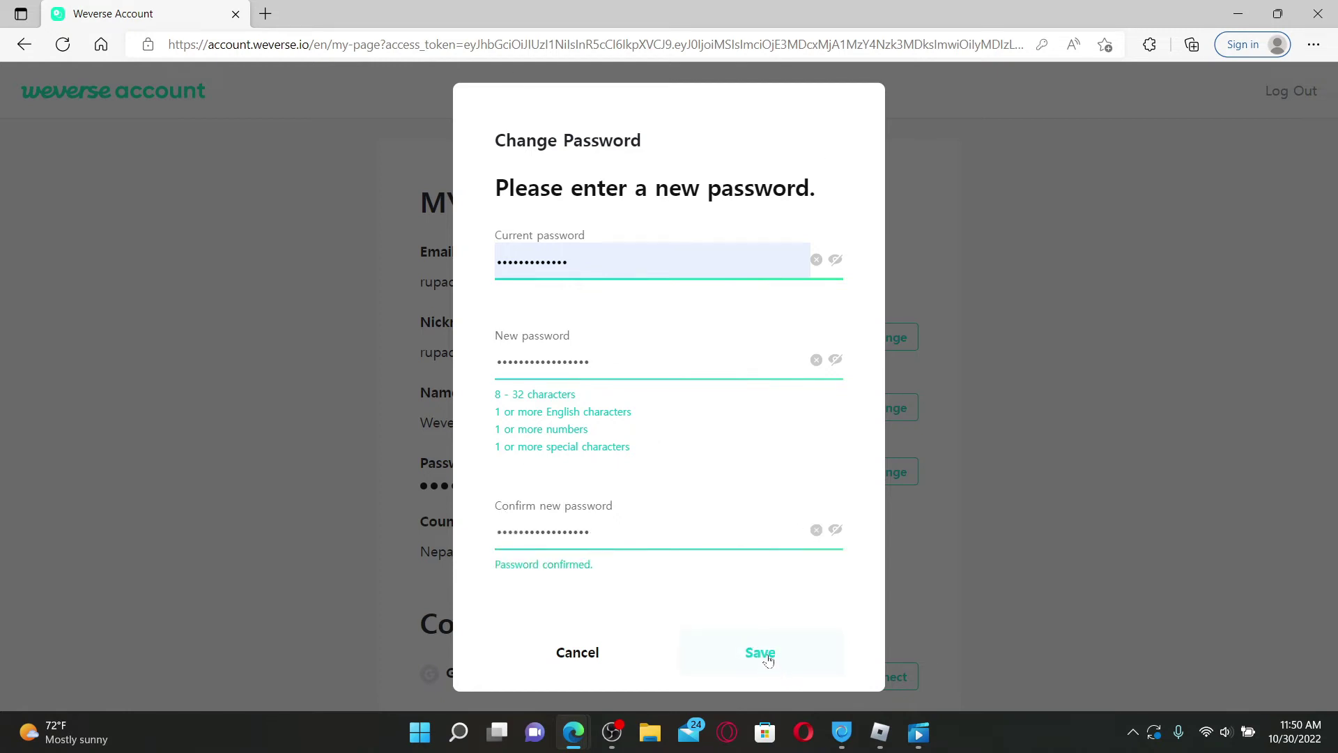
Save the password change and acknowledge the 'Your edits have been saved' message
{"action": "left_click", "coordinate": [765, 653]}
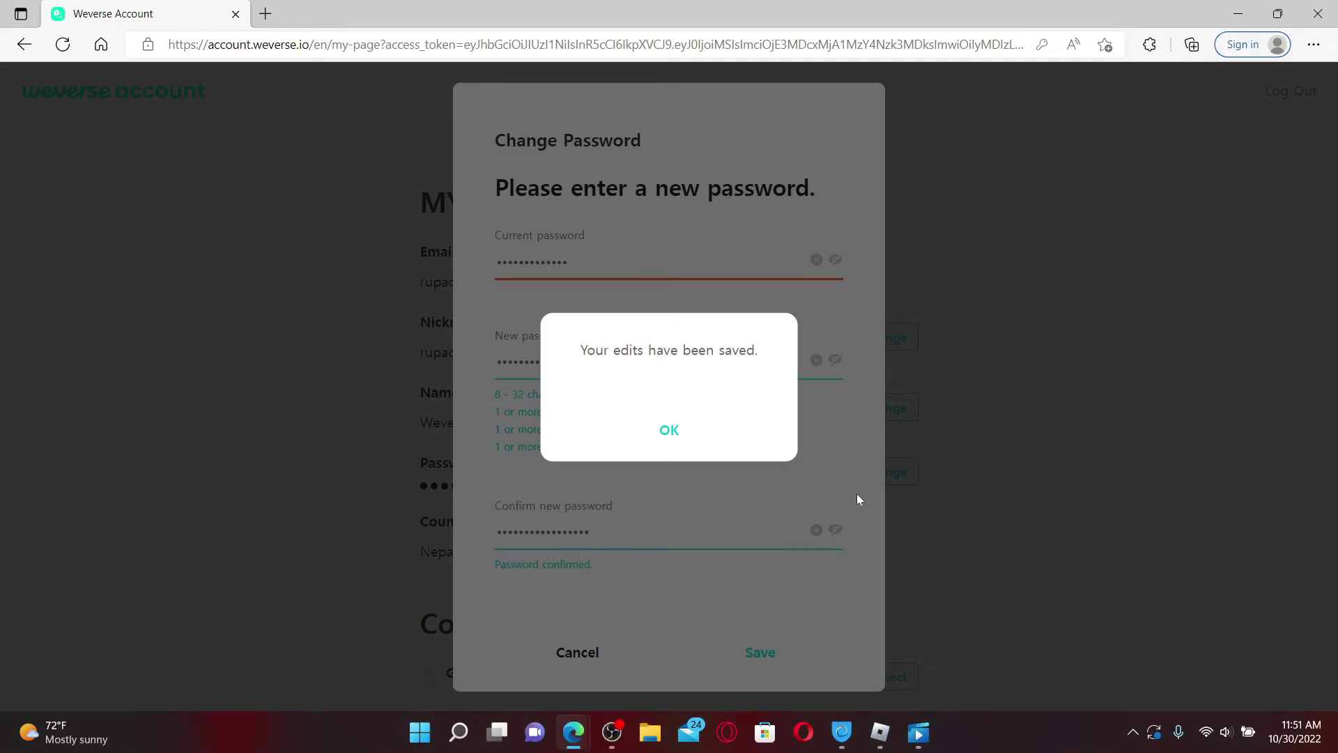
{"action": "left_click", "coordinate": [675, 437]}
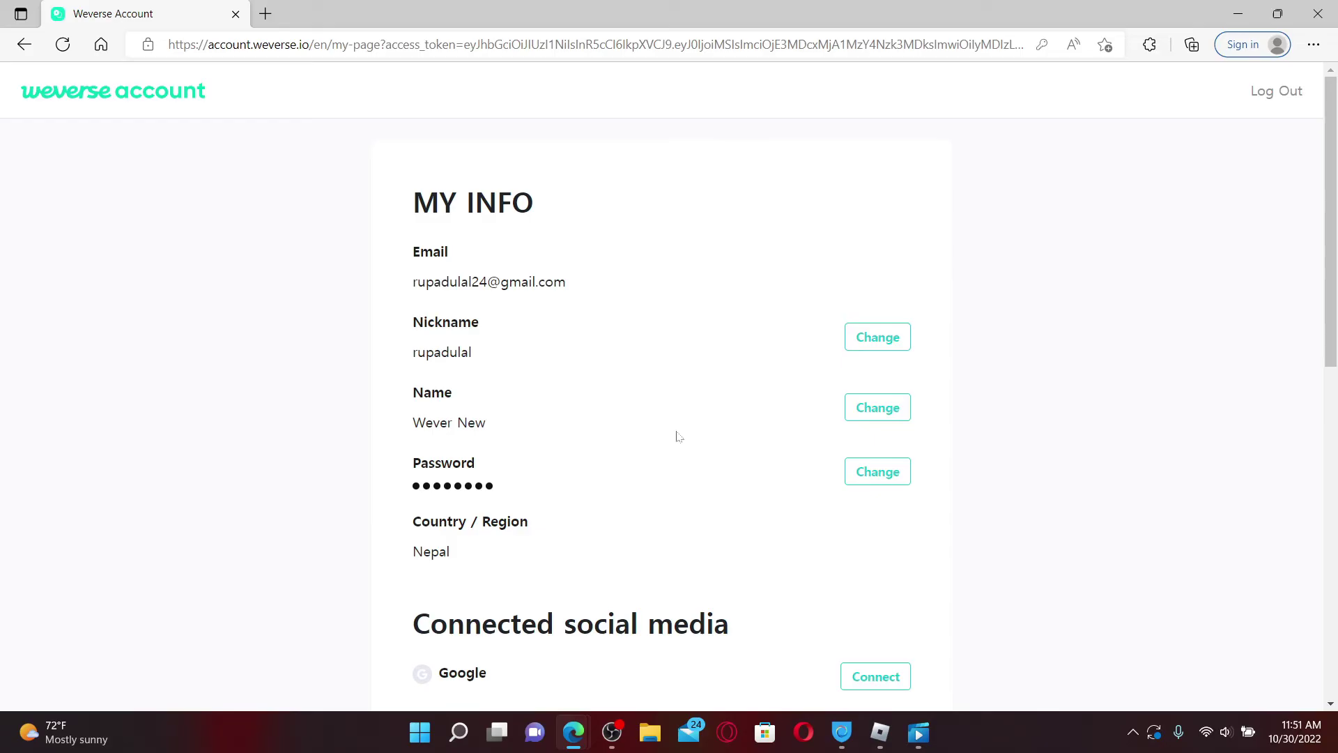
Hide Edge with Win+D to reveal the Windows desktop
{"action": "key", "text": "super+d"}
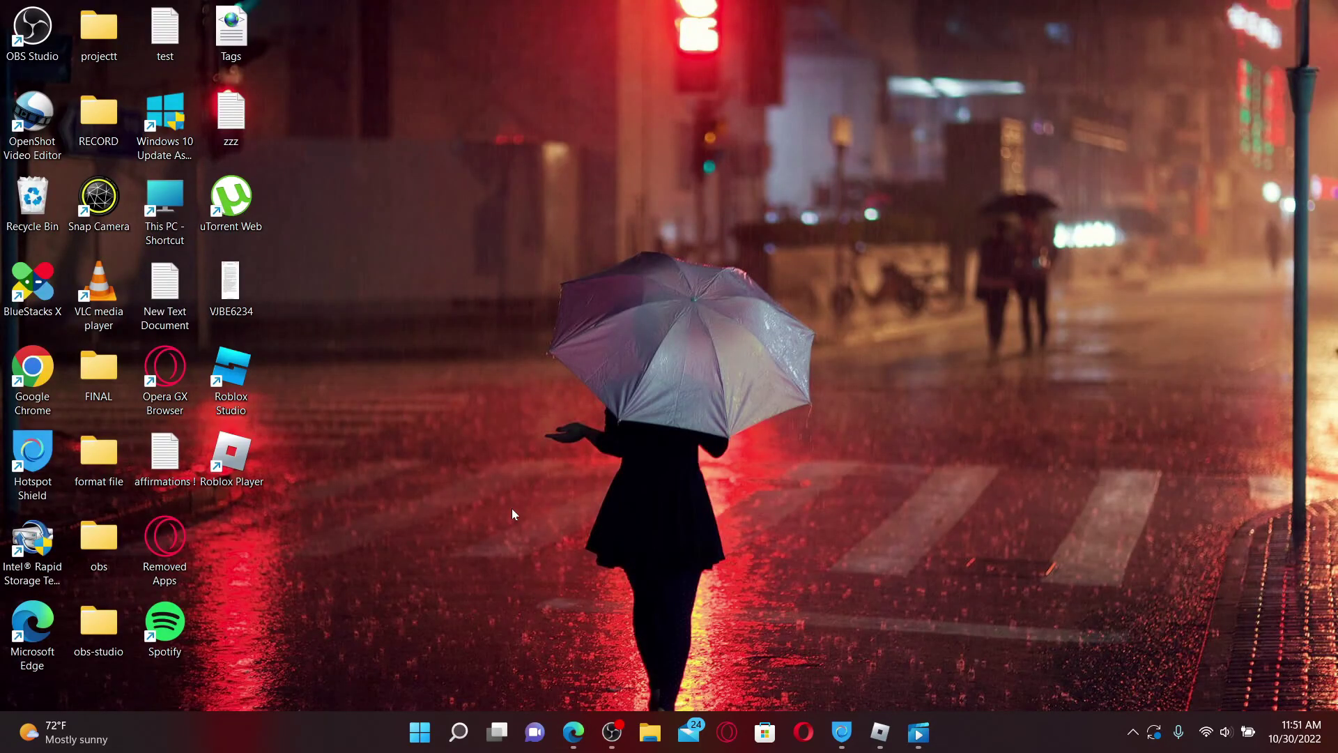